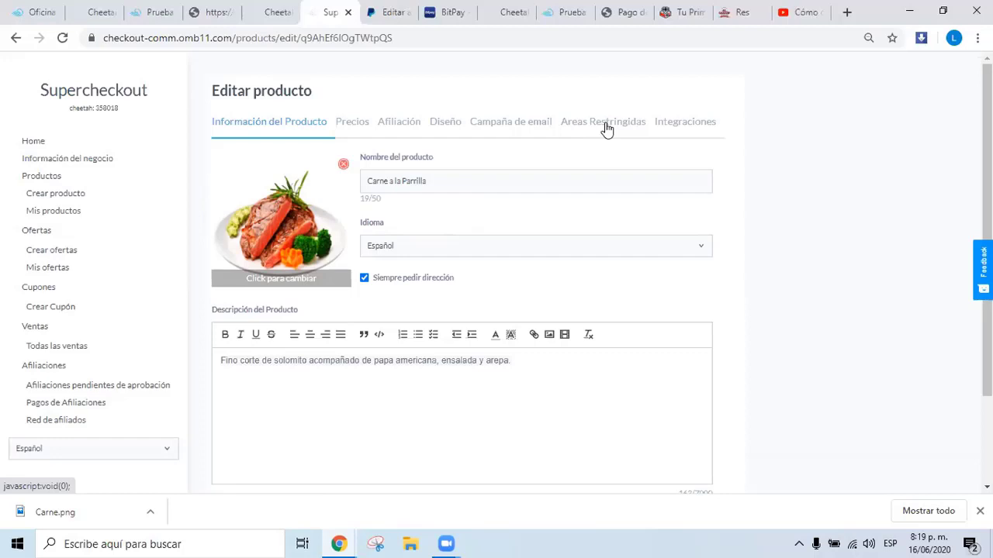
Step: Go through the product's information, pricing and affiliation sections and open its restricted areas section
scroll(605, 128, "down", 3)
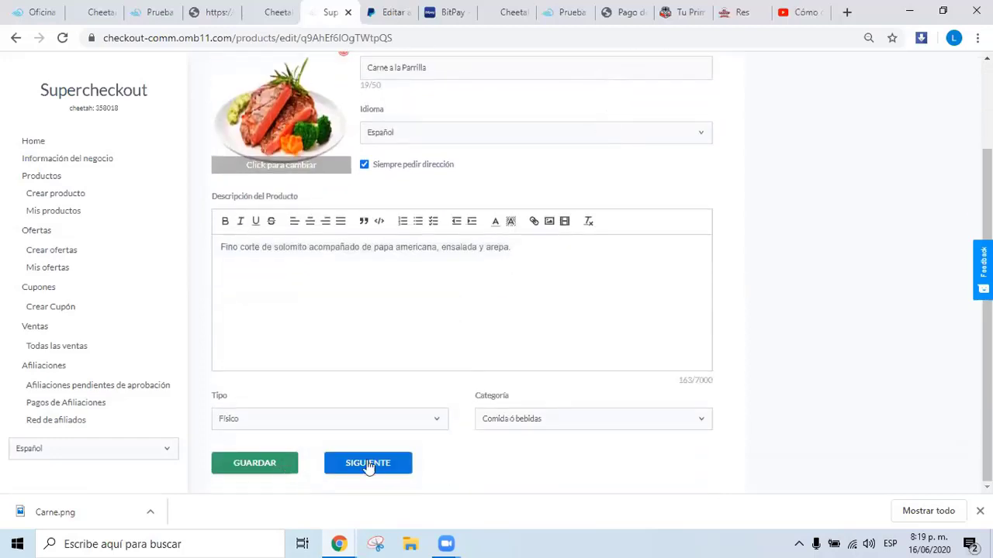
left_click(367, 464)
scroll(504, 400, "down", 2)
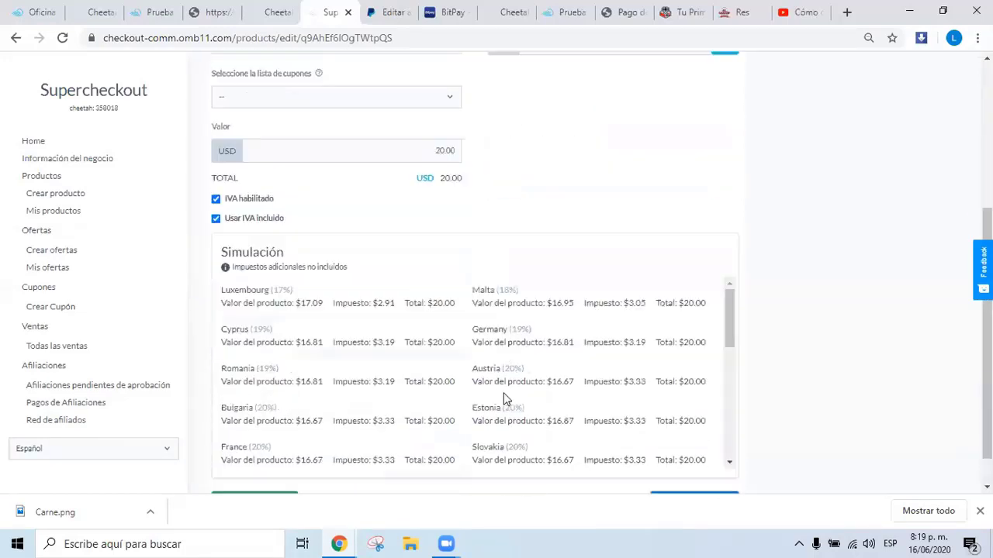
scroll(504, 399, "down", 5)
scroll(793, 434, "down", 1)
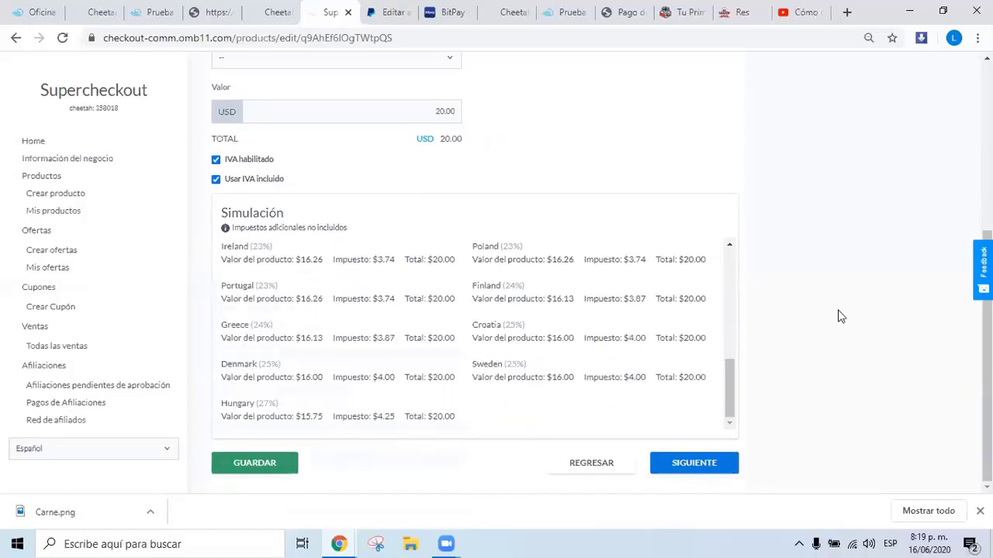
left_click(705, 461)
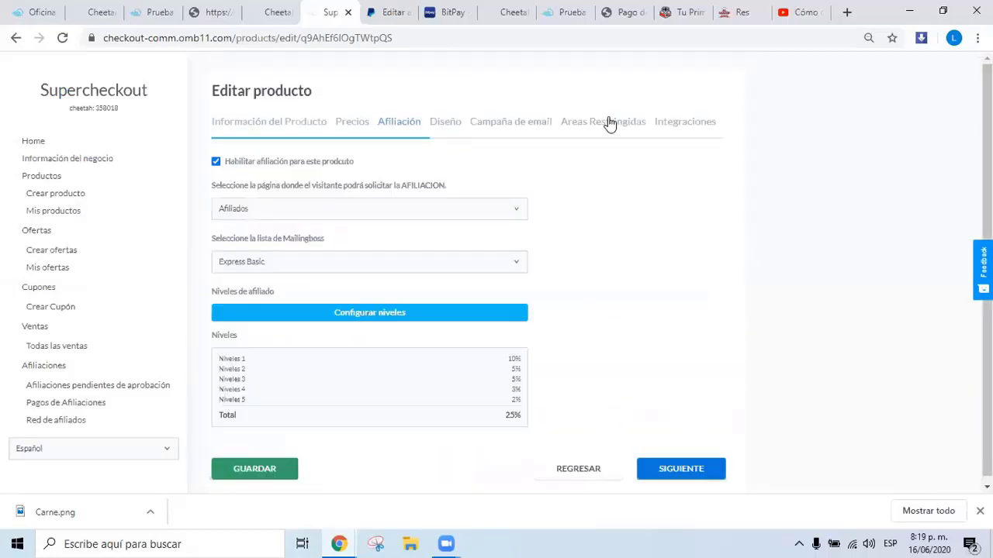
scroll(656, 277, "down", 1)
left_click(676, 464)
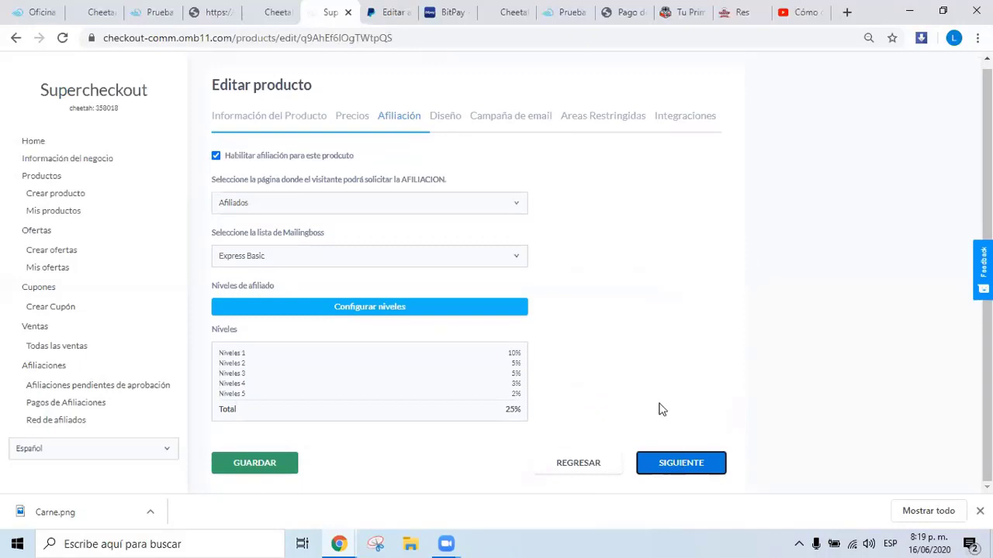
left_click(621, 117)
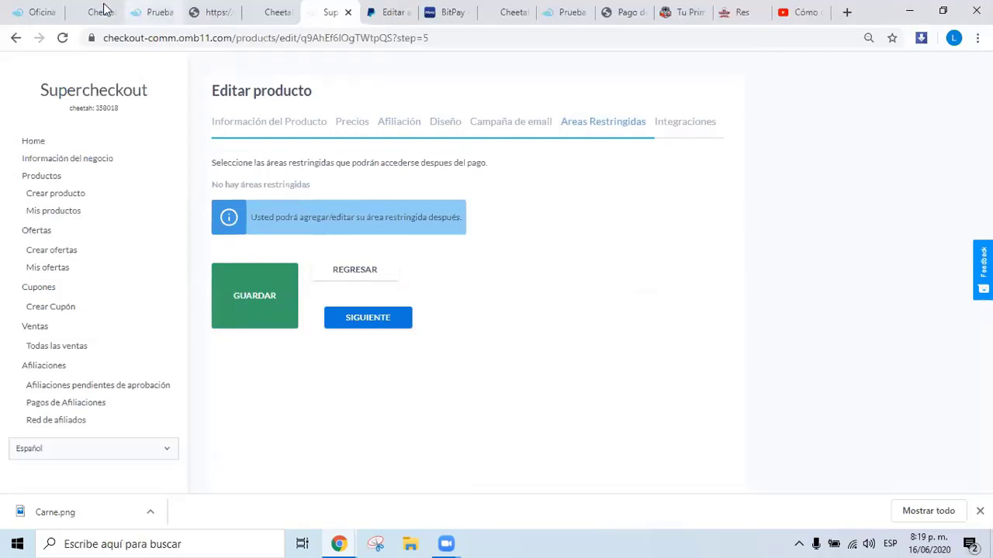
Step: Switch to the Prueba Supercheckout site's page manager and start a new restricted area named "Area Restringida"
left_click(277, 12)
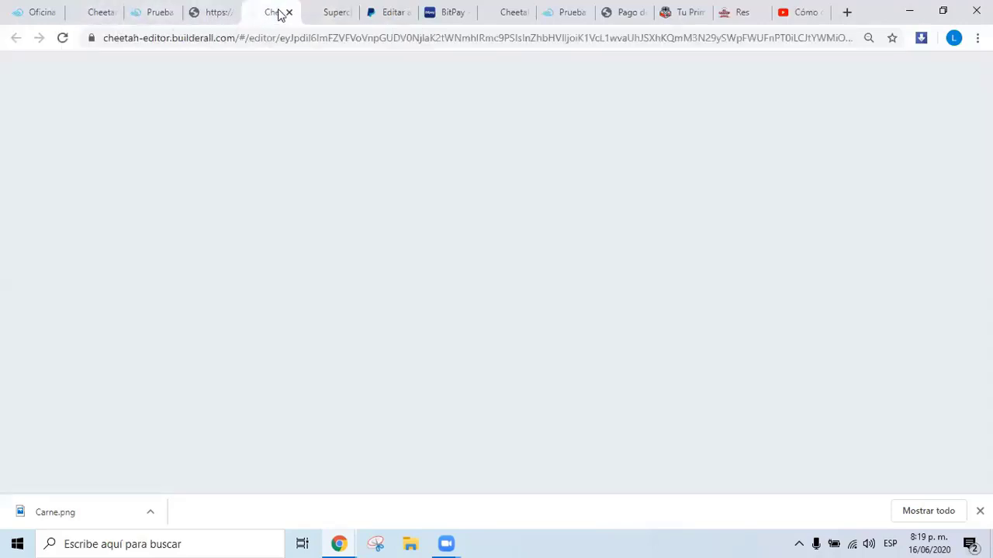
left_click(97, 13)
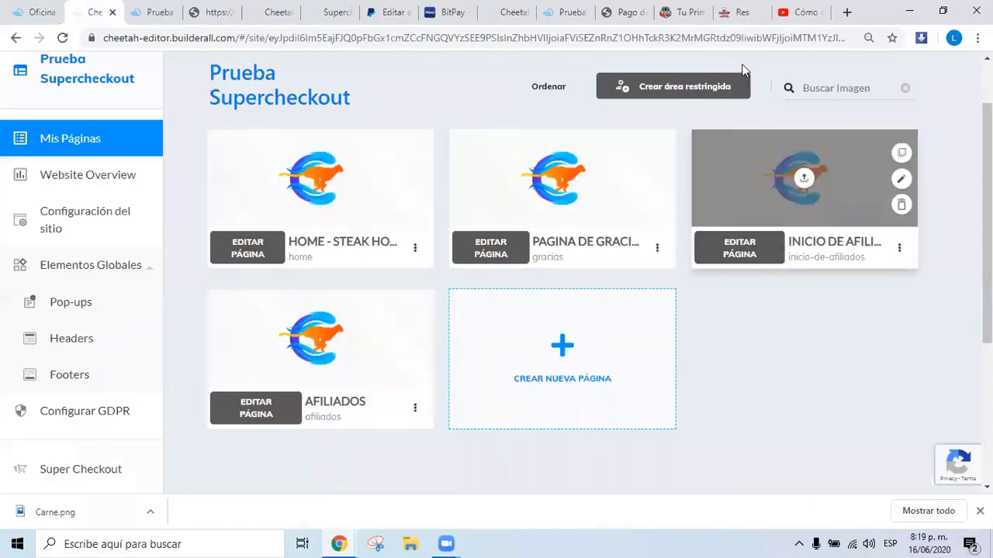
left_click(704, 94)
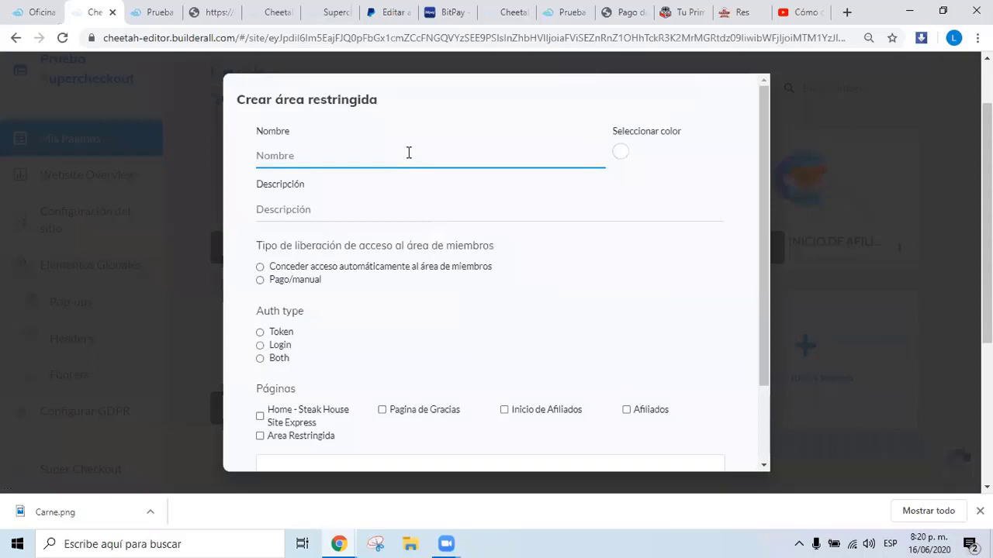
type("Area Restringida")
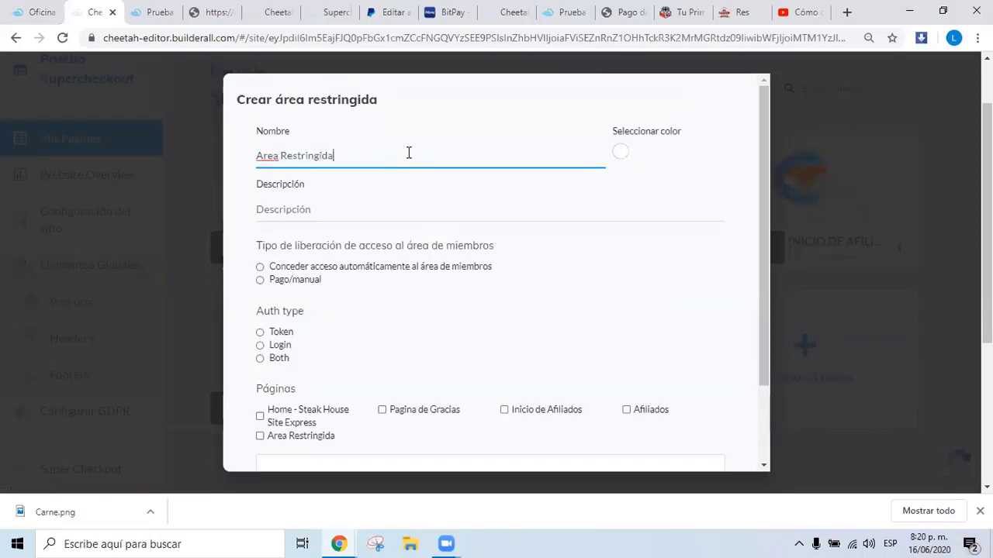
Step: Set the restricted area's colour to pure red (255, 0, 0)
left_click(621, 152)
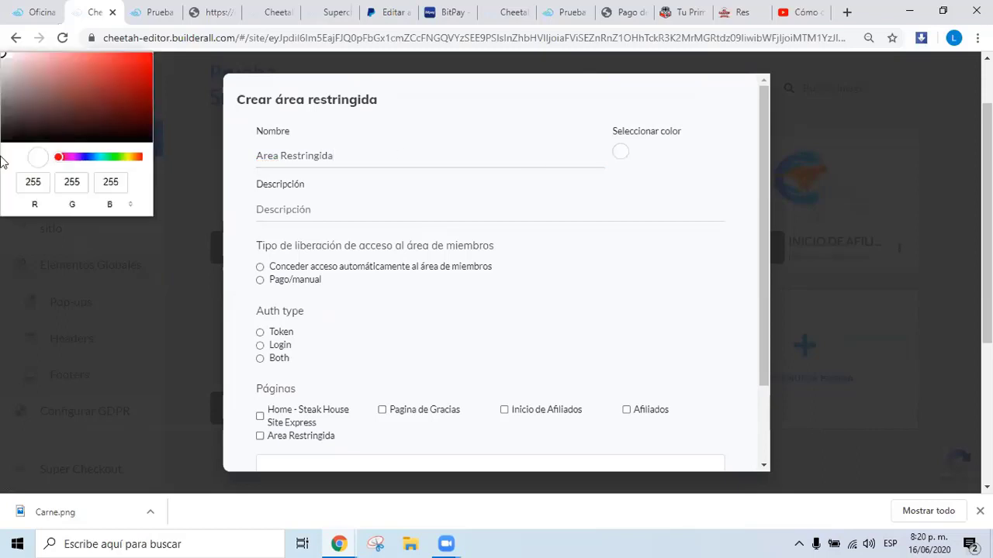
left_click_drag(122, 68, 166, 53)
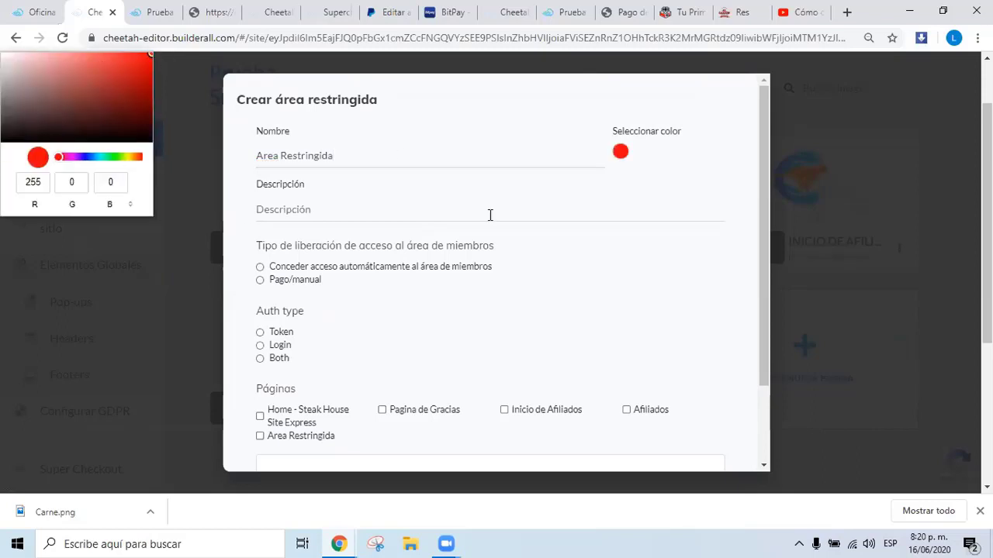
left_click(633, 175)
Step: Copy the area's name into its description and extend it to read "Area Restringida Restaurante Pepito"
left_click(325, 208)
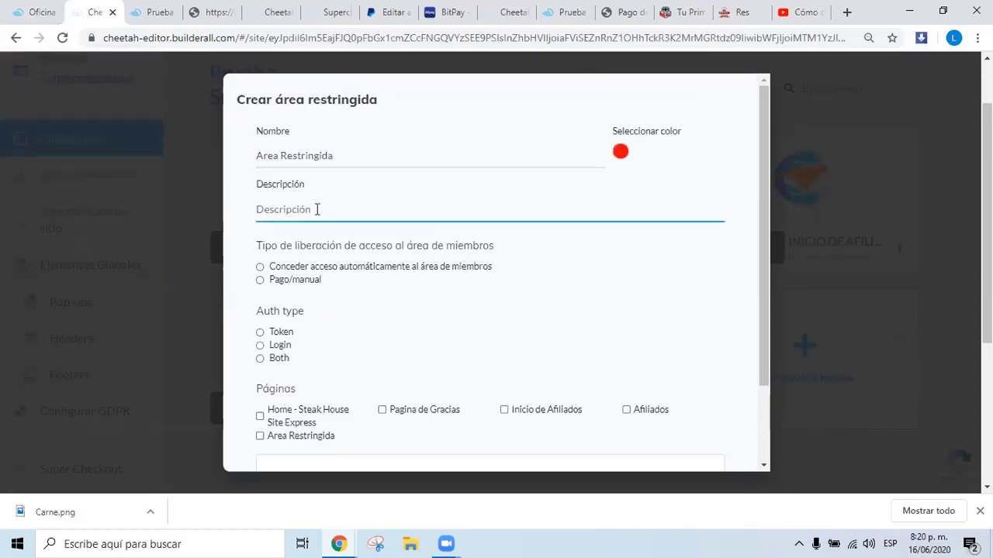
left_click_drag(351, 149, 230, 170)
key("ctrl+c")
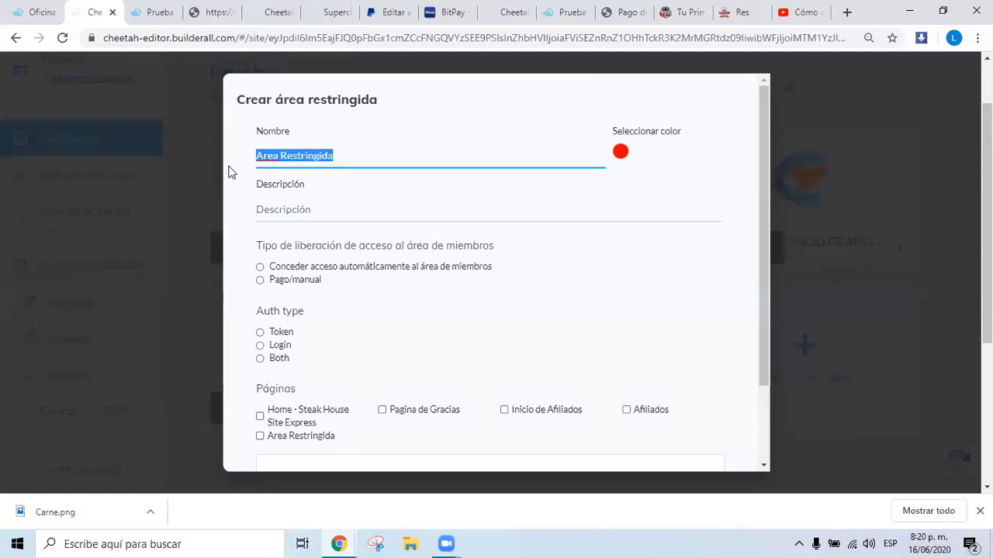
left_click(267, 211)
key("ctrl+v")
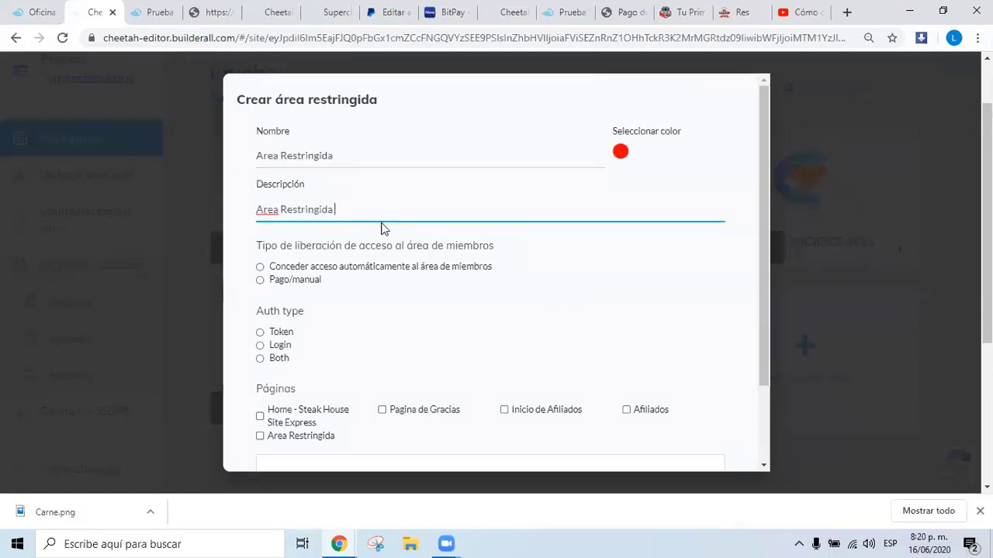
type("Restaurante Pepito")
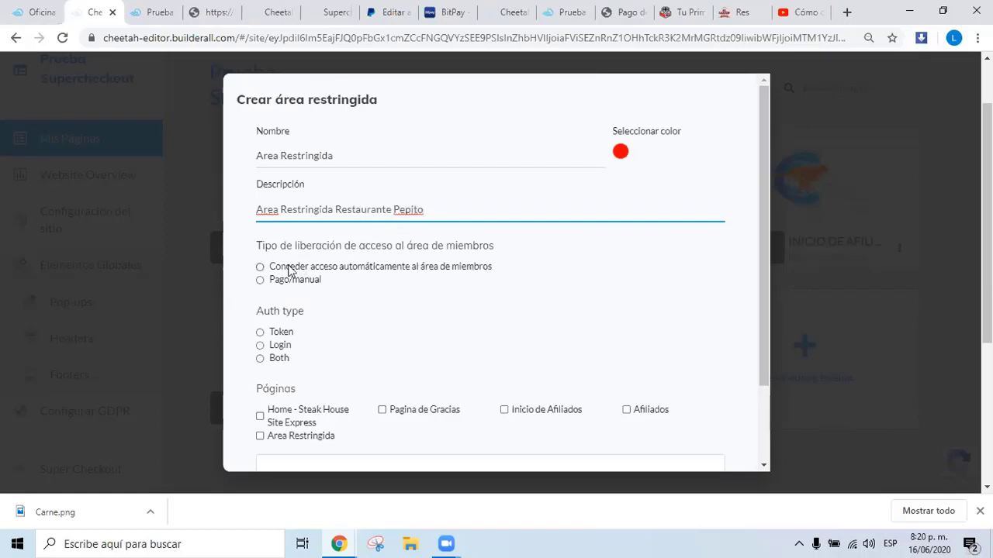
Step: Grant automatic access to the members area, use Login as the authentication type and include the Area Restringida page
left_click(260, 267)
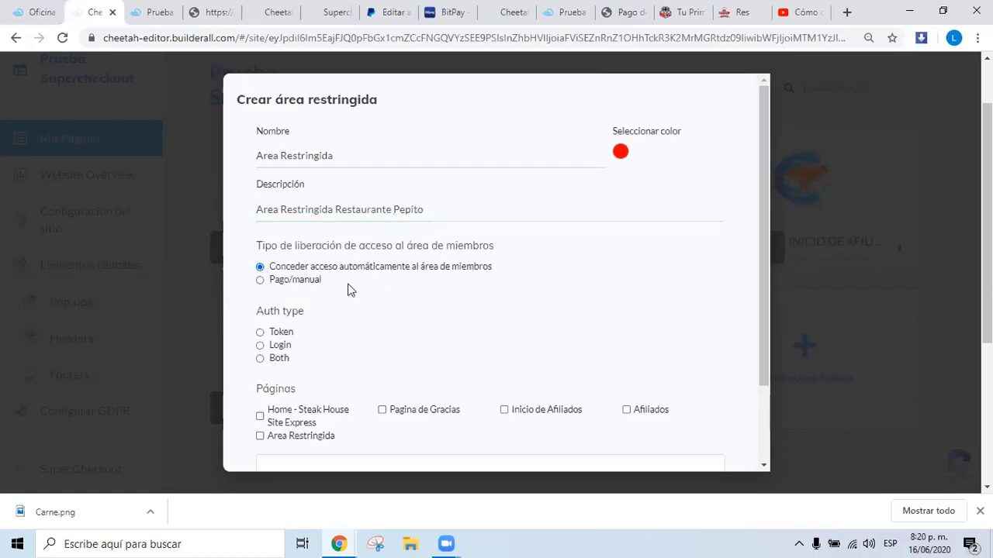
left_click(261, 345)
scroll(313, 276, "down", 4)
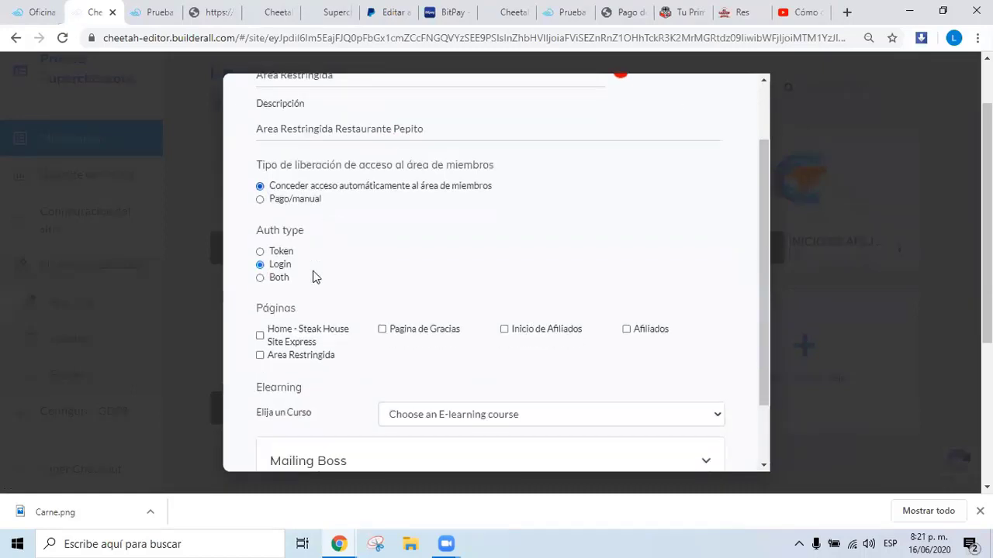
scroll(331, 279, "down", 1)
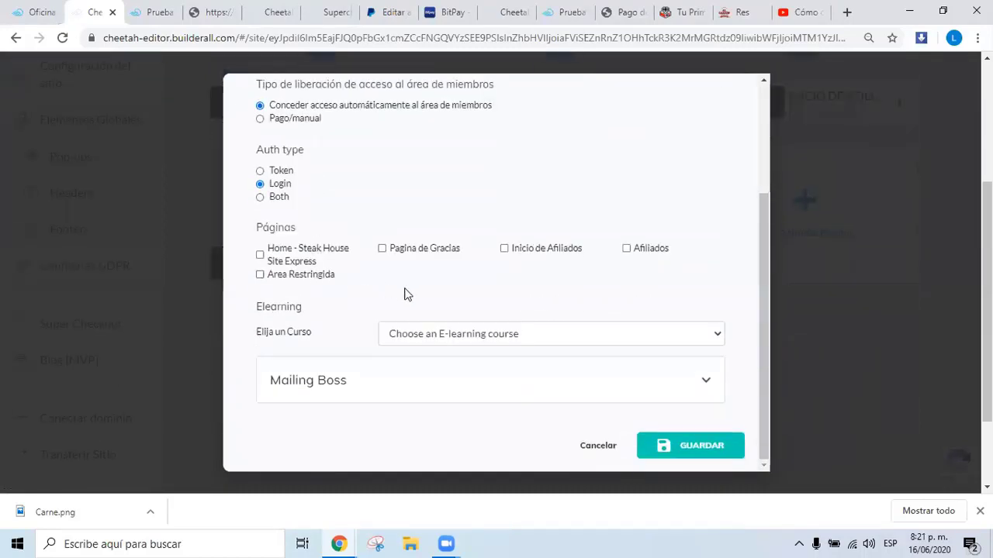
left_click(260, 276)
Step: Try the Negocio Infinito e-learning course for the restricted area and reset the course choice
scroll(380, 308, "down", 2)
left_click(470, 334)
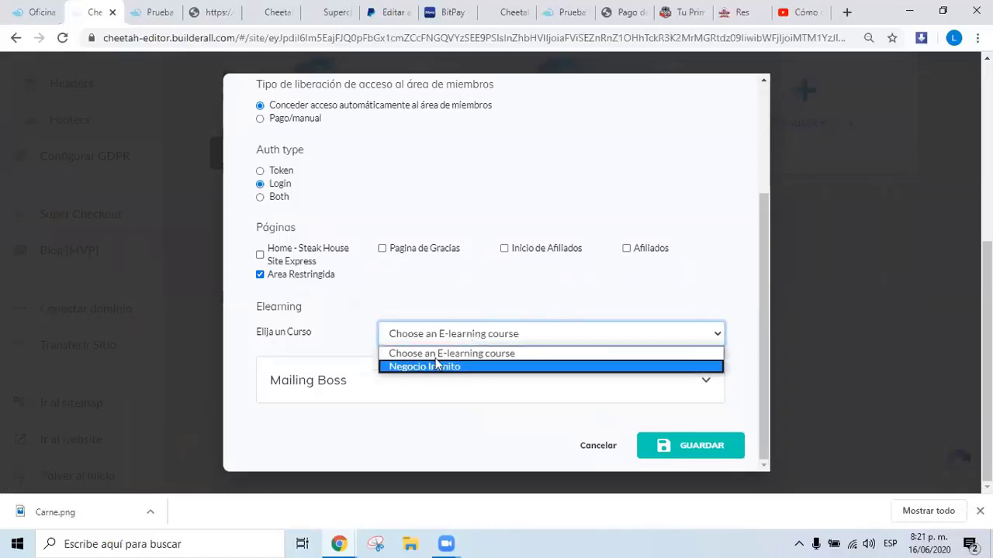
left_click(445, 351)
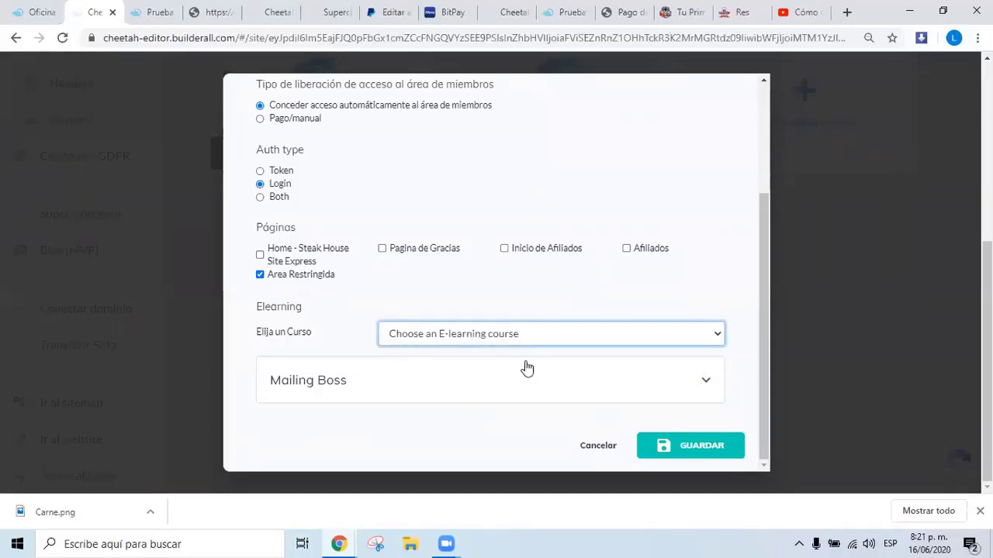
left_click(486, 336)
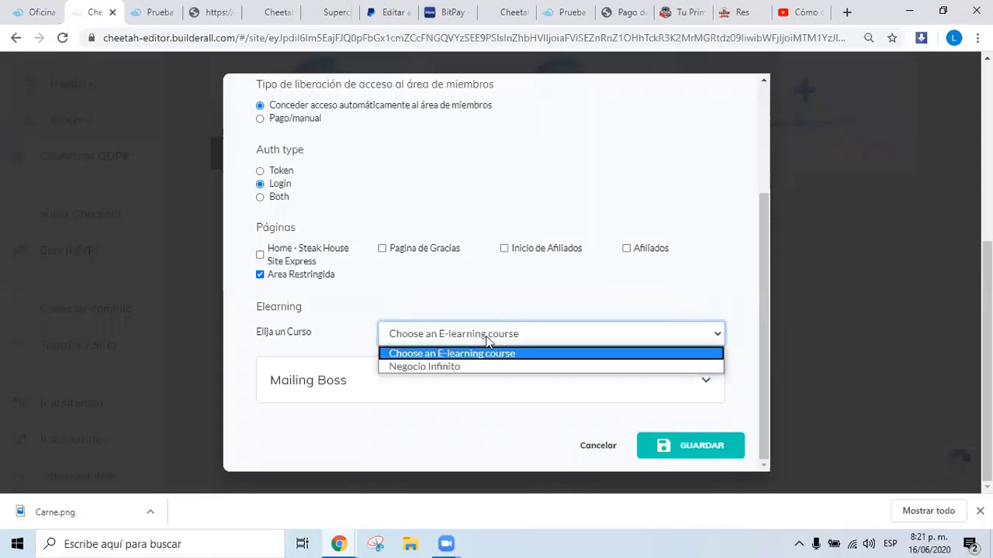
left_click(417, 367)
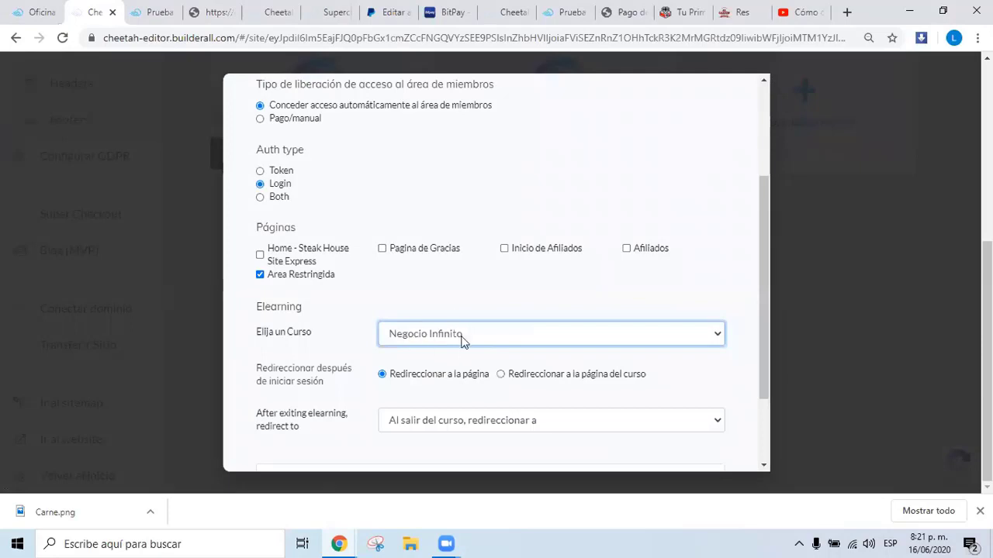
left_click(435, 338)
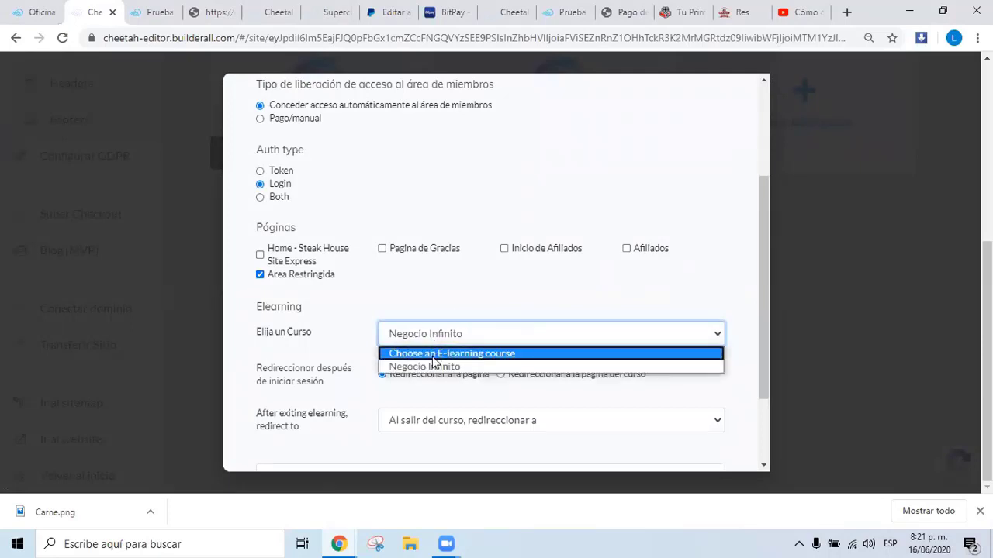
left_click(433, 356)
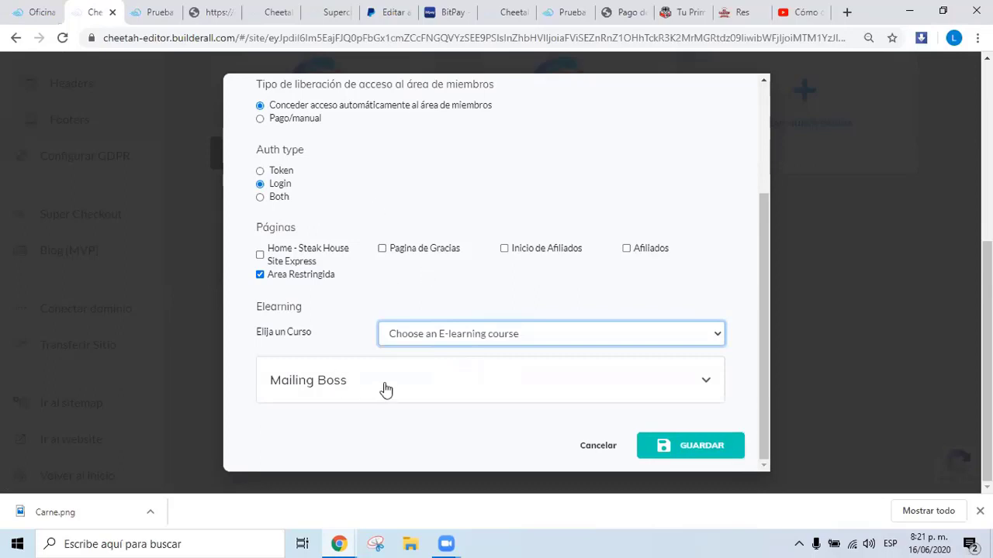
Step: Link the restricted area to the Mailing Boss list "Express Basic copy_2" and save the area
left_click(696, 385)
scroll(492, 332, "down", 3)
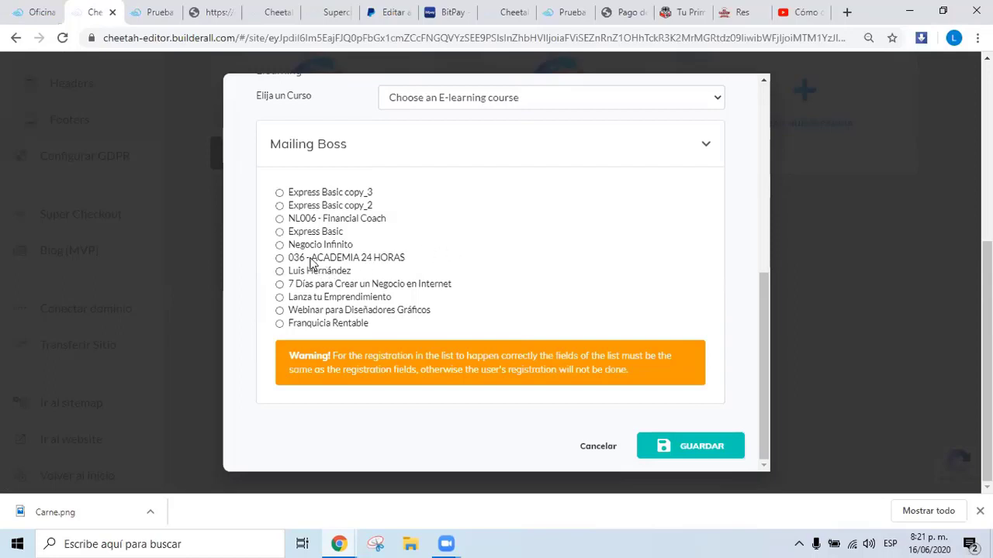
left_click(280, 206)
left_click(706, 450)
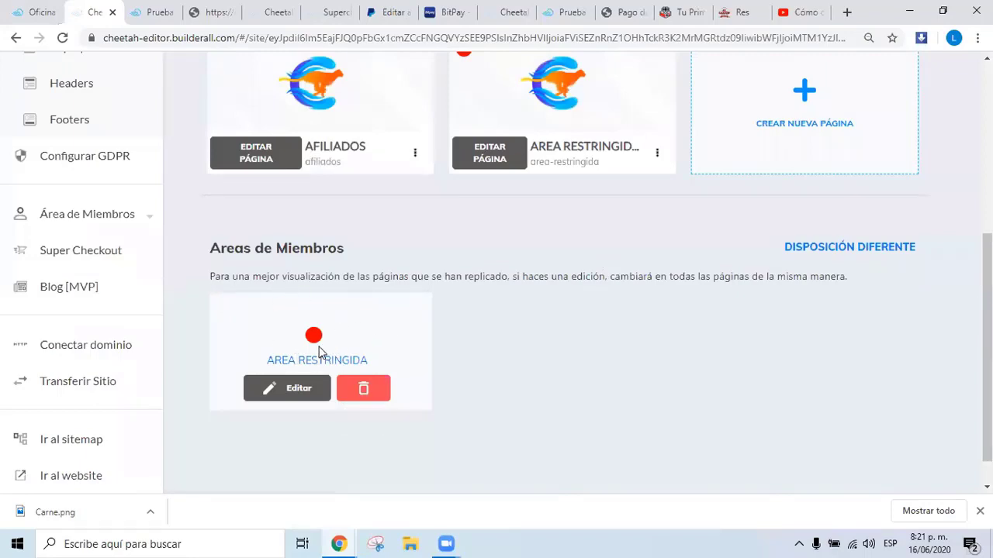
Step: Return to the product's restricted areas section in Supercheckout and reload the page to check for the new area
scroll(318, 352, "up", 4)
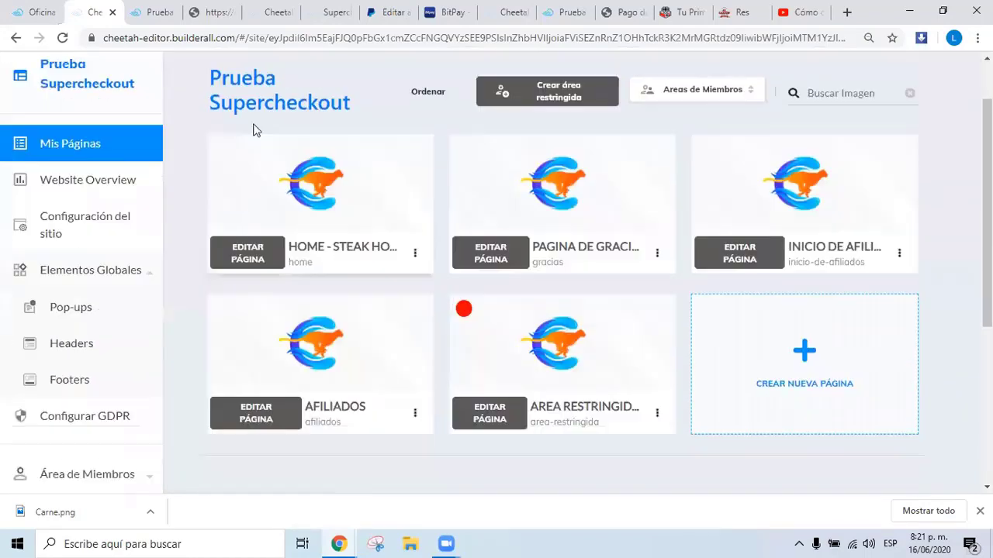
left_click(329, 12)
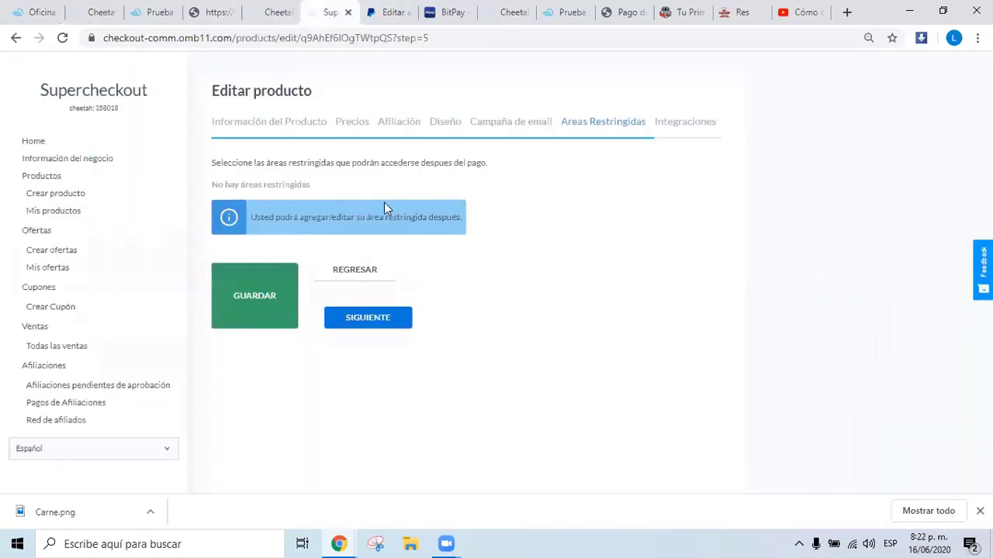
left_click(62, 37)
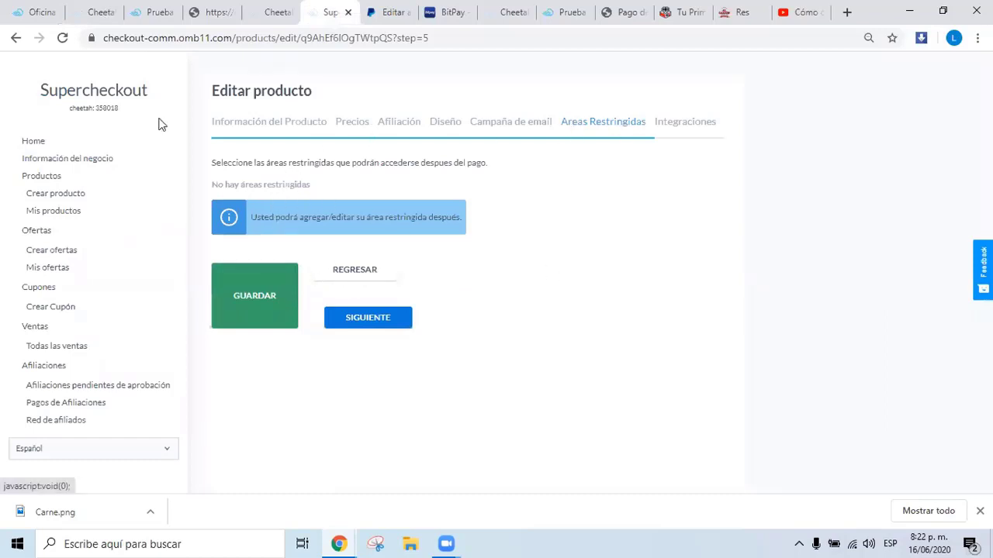
left_click(62, 38)
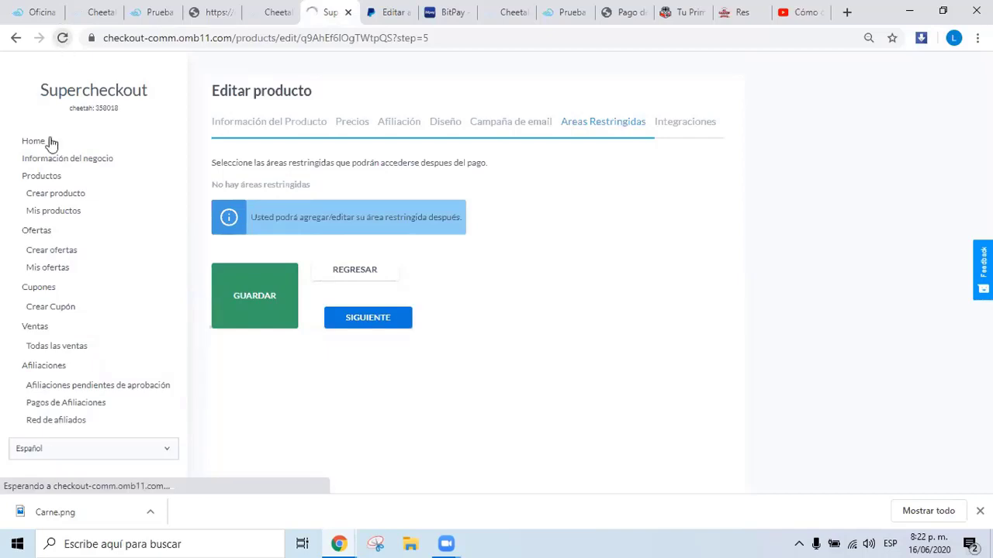
Step: Reopen the Carne a la Parrilla product from the product list, go to its restricted areas section and save it
left_click(43, 212)
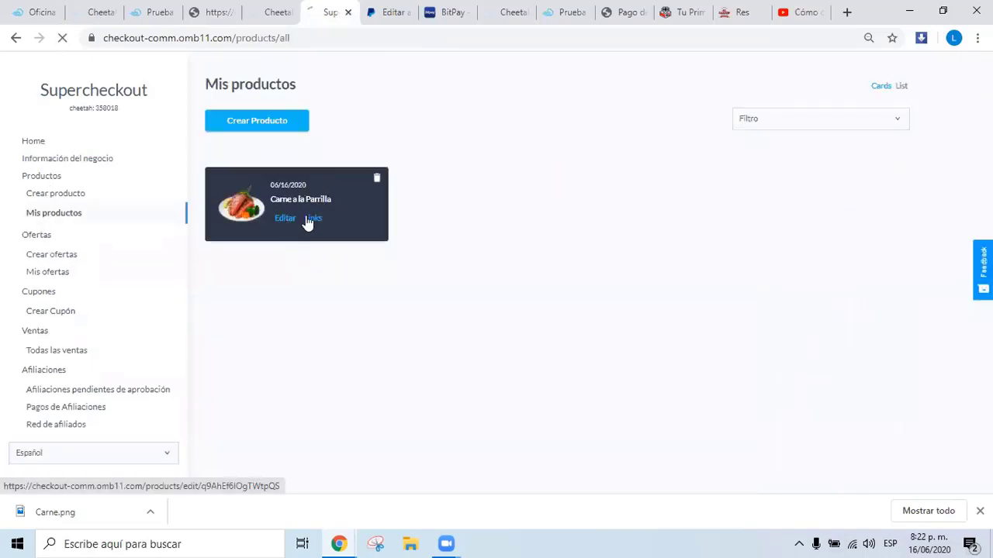
left_click(308, 219)
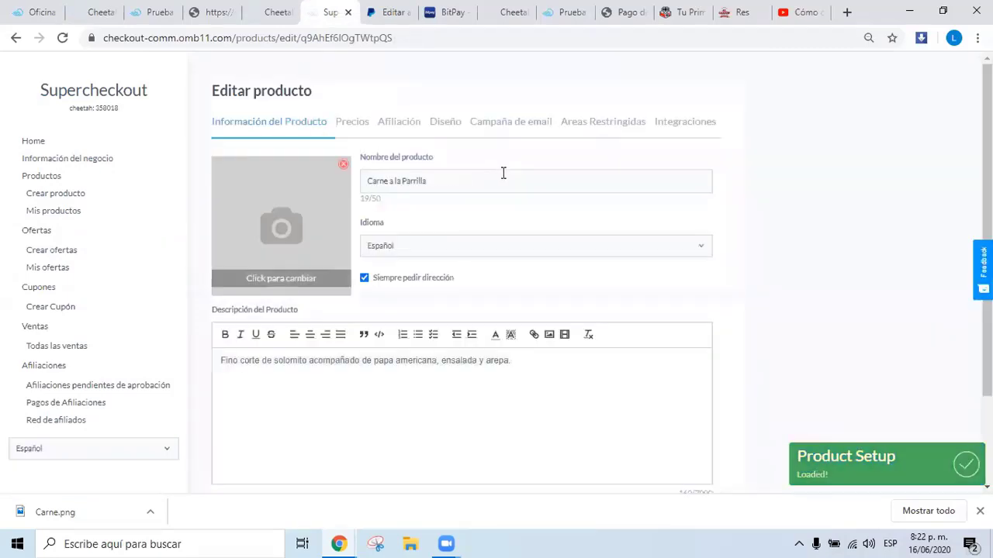
left_click(614, 123)
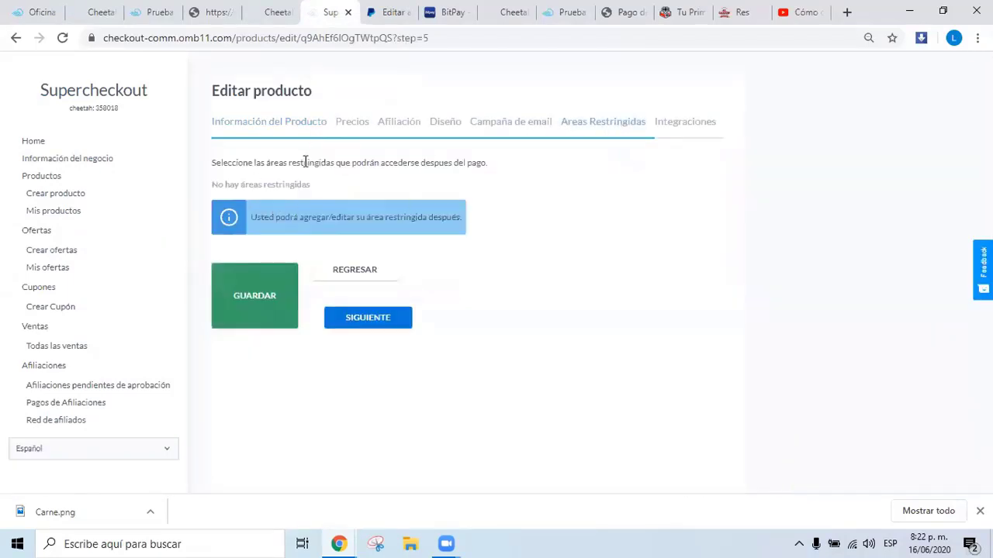
left_click(244, 312)
left_click(361, 329)
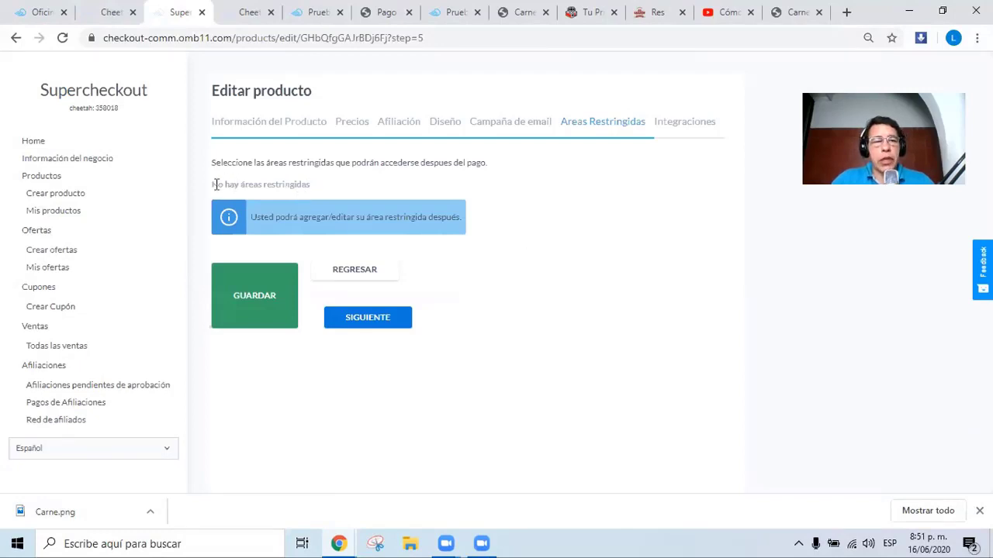
Step: Reopen the restricted members area in the Cheetah site, set its access release type to Pago/manual, and save it
left_click_drag(218, 185, 309, 185)
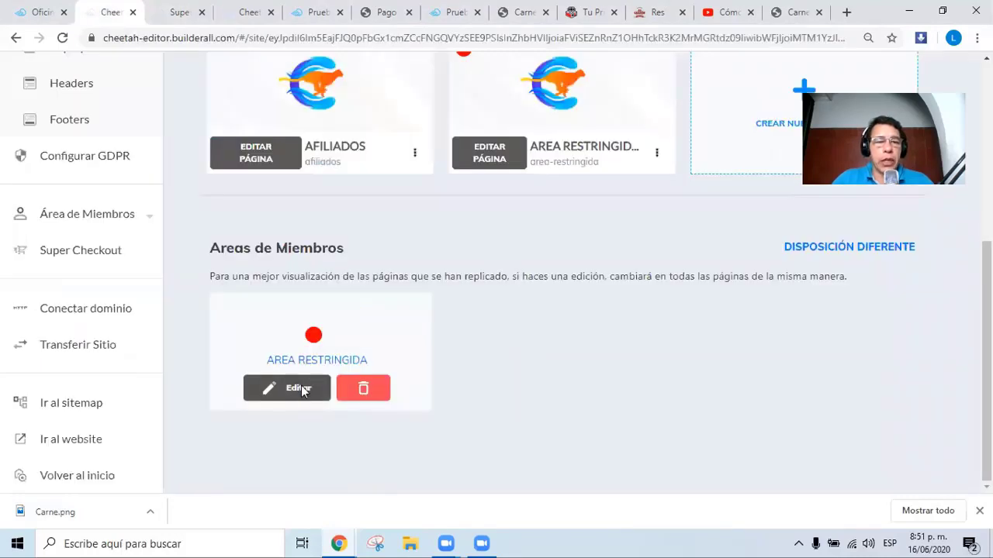
left_click(297, 385)
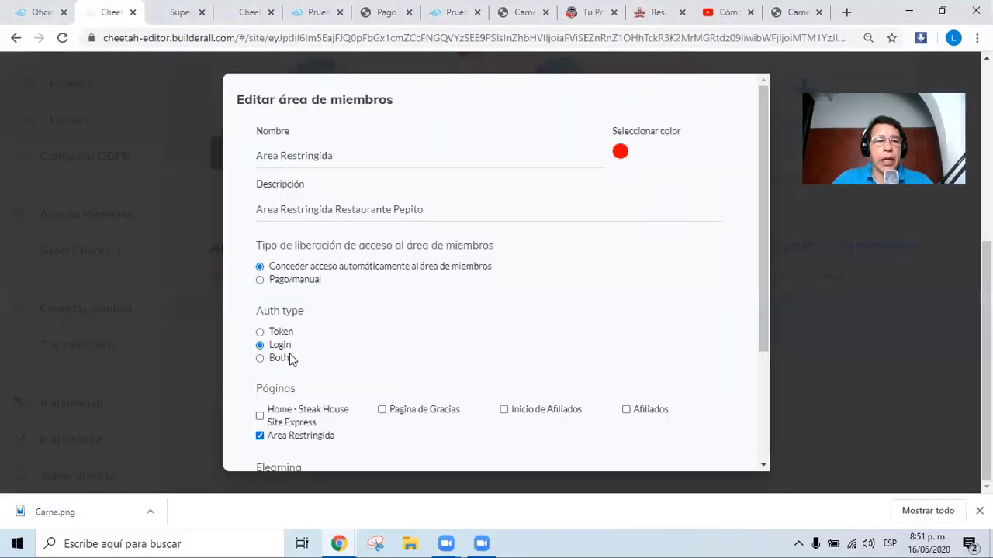
left_click(261, 282)
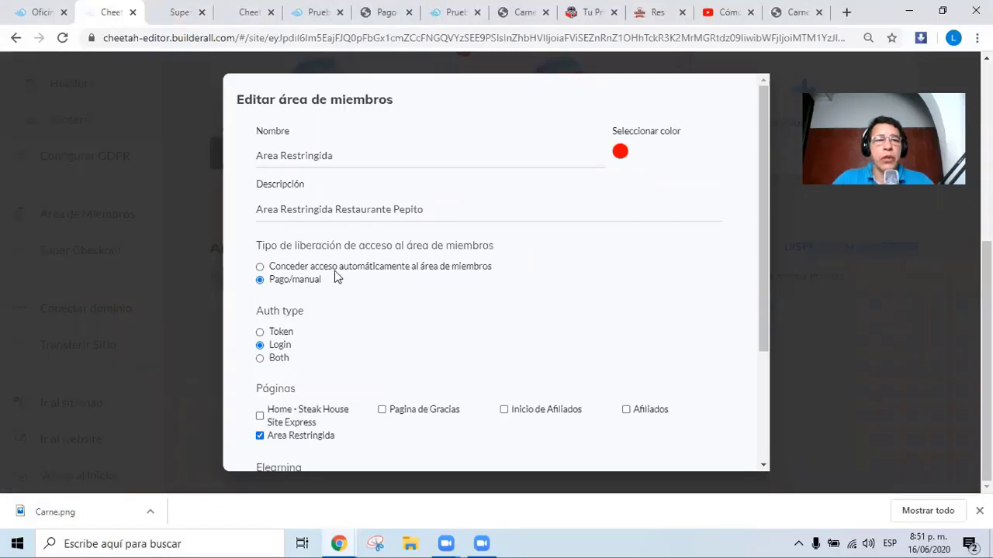
scroll(334, 277, "down", 2)
scroll(335, 180, "down", 1)
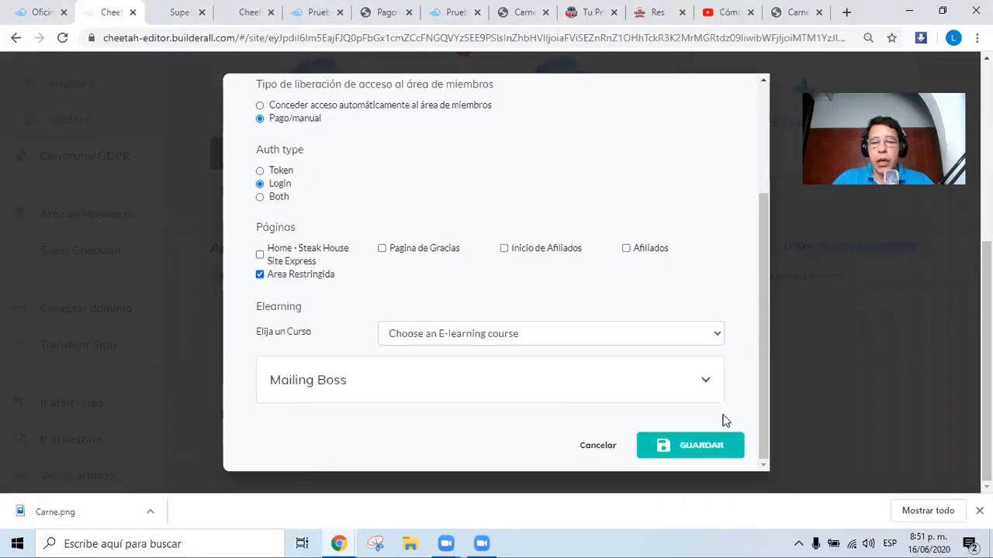
left_click(700, 445)
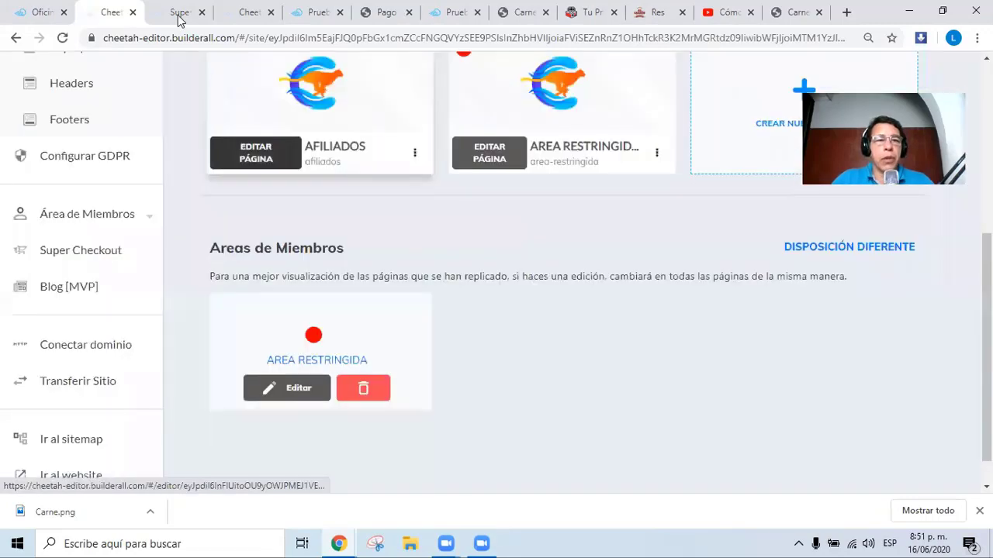
Step: Switch back to Supercheckout, reload the product's restricted areas section, and save it with Area Restringida enabled, including for Recurrencia Mensual
left_click(178, 15)
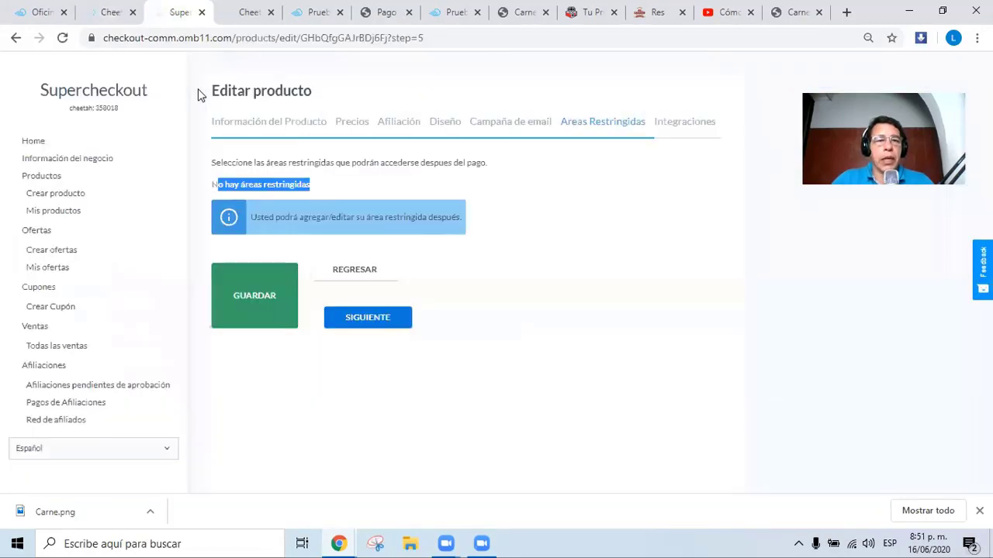
left_click(64, 39)
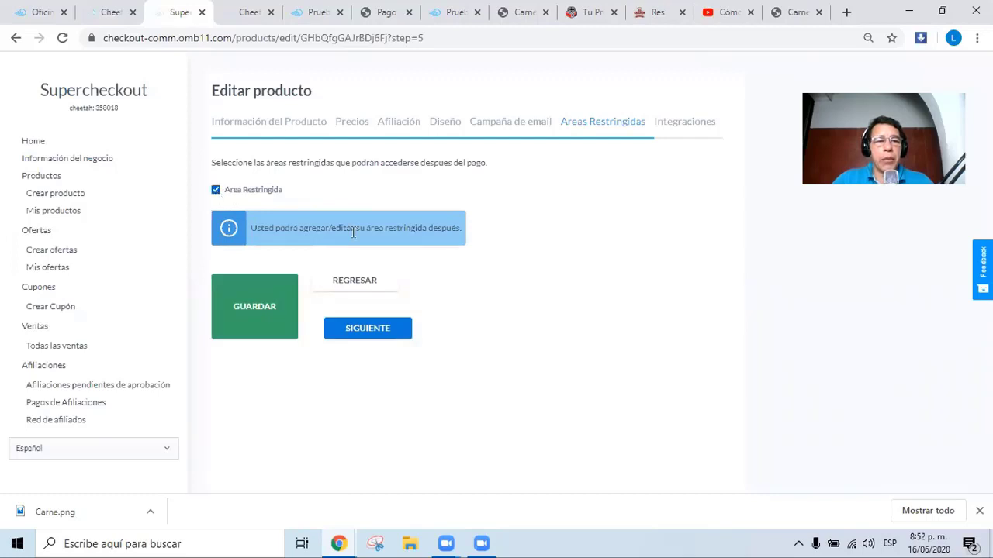
left_click(255, 308)
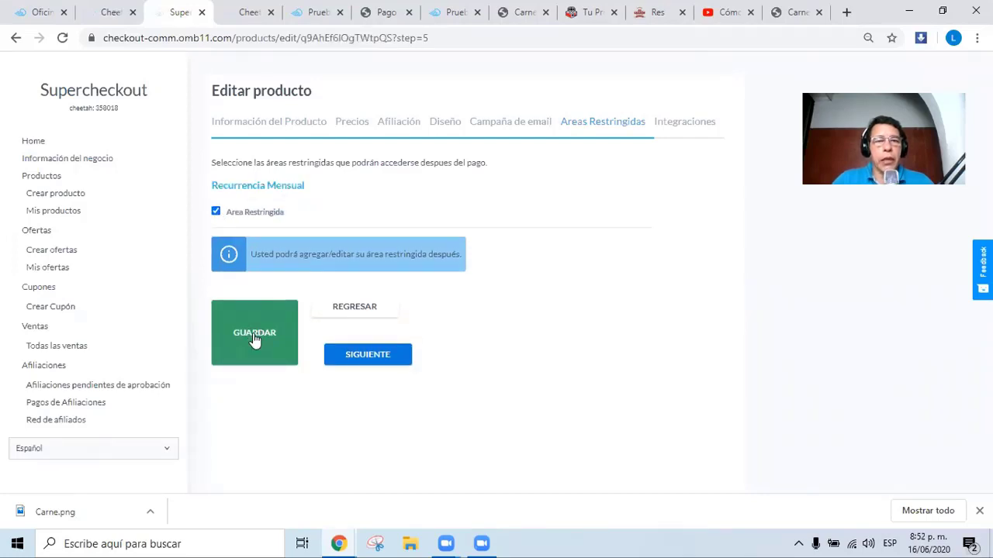
left_click(254, 340)
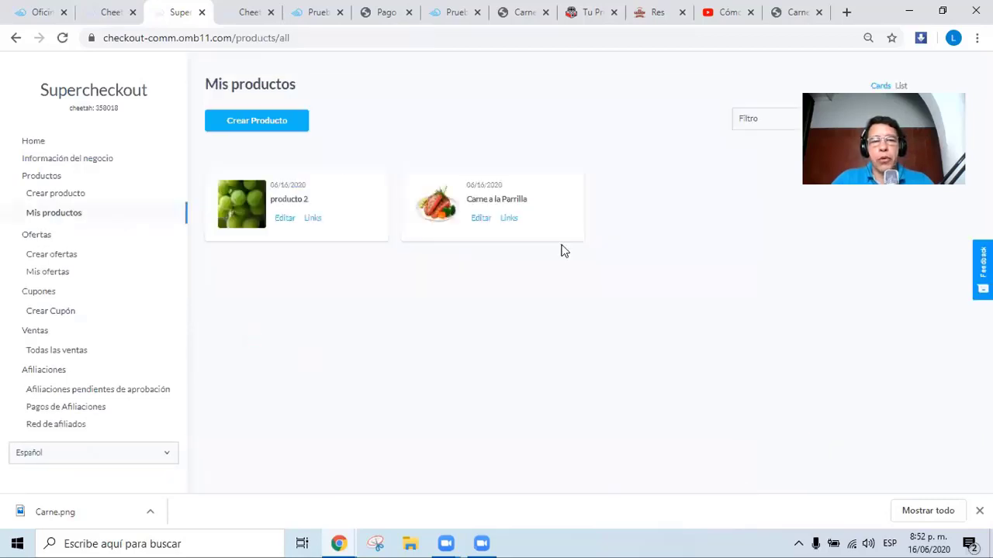
Step: Reopen the Carne a la Parrilla product for editing from the product list
left_click(481, 218)
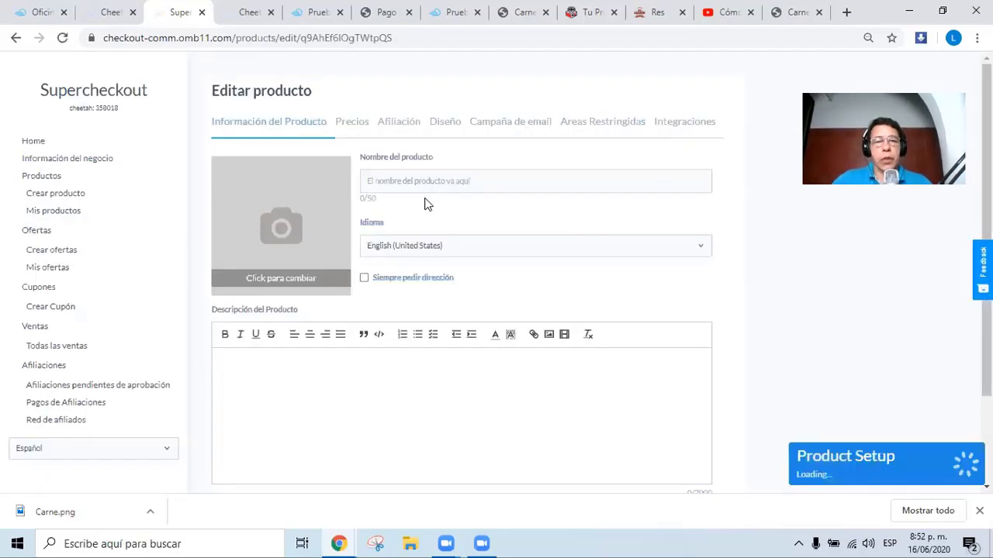